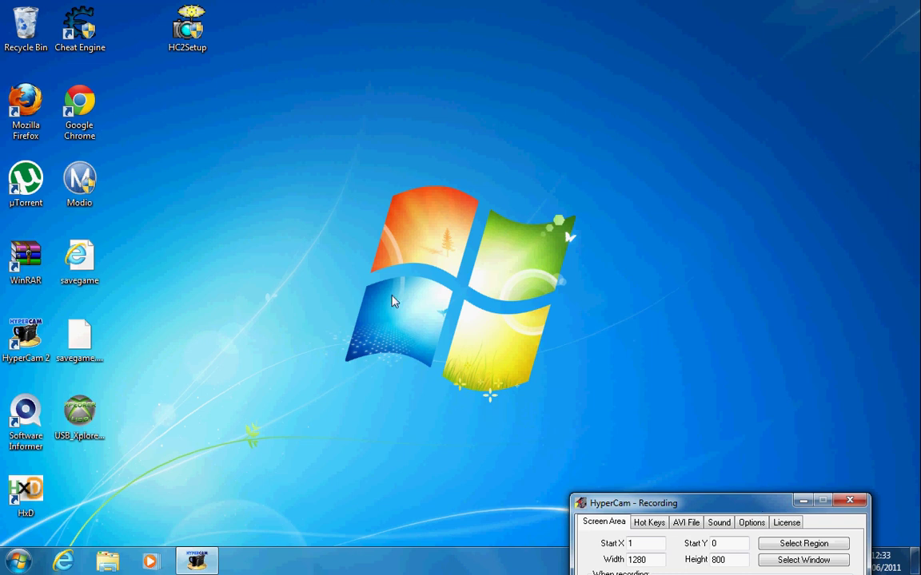
# Put the savegame on the desktop and launch USB Xplorer 360 past its security and version prompts
pyautogui.moveTo(380, 157); pyautogui.dragTo(494, 334)
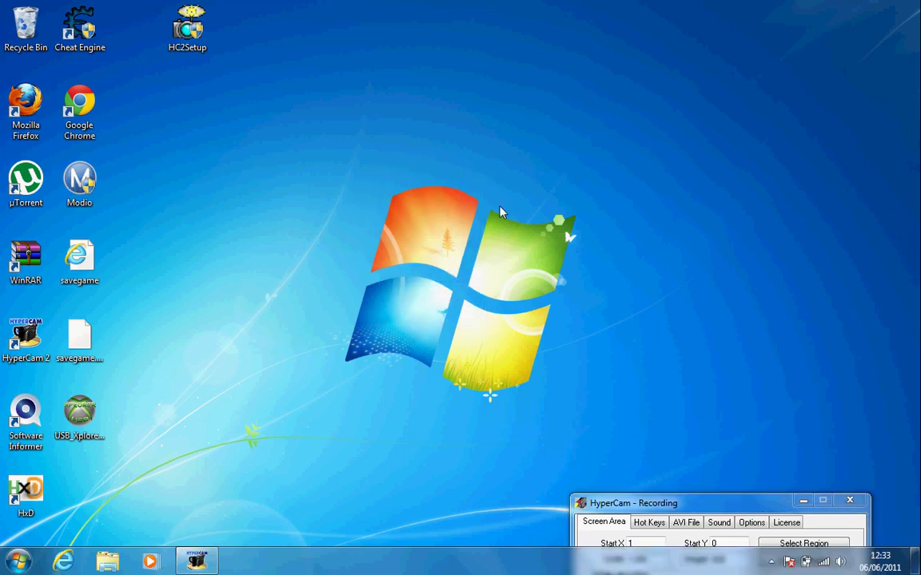
pyautogui.moveTo(486, 166)
pyautogui.mouseDown()
pyautogui.moveTo(352, 287)
pyautogui.moveTo(347, 281)
pyautogui.mouseUp()
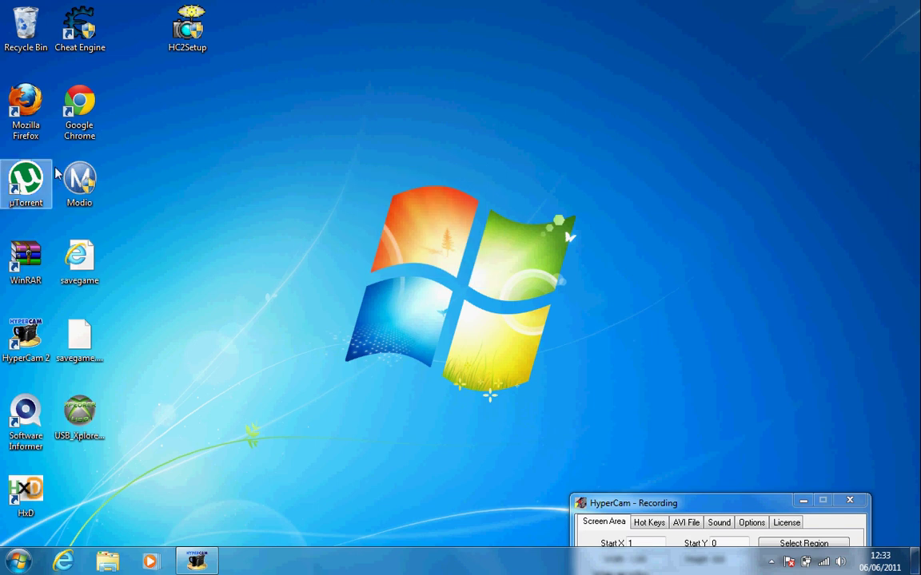
pyautogui.doubleClick(90, 408)
pyautogui.click(496, 291)
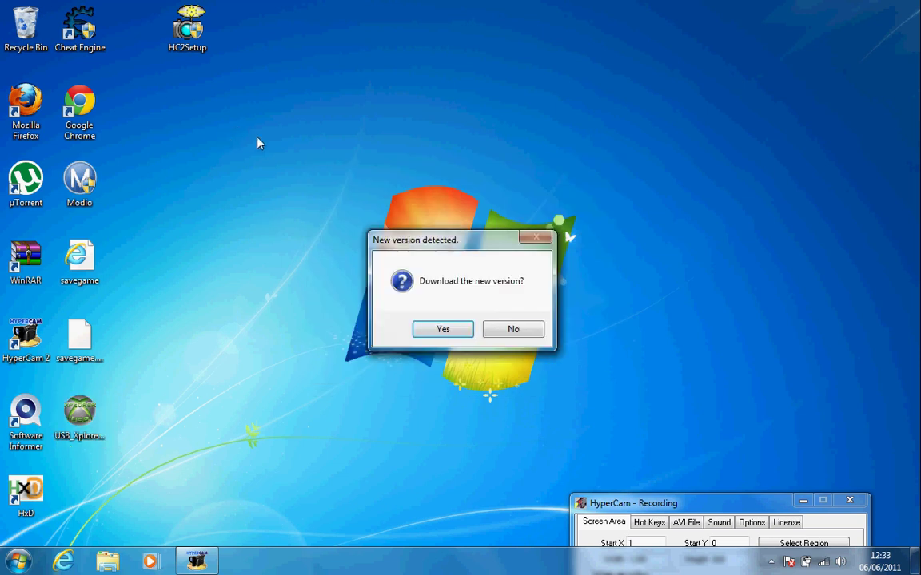
pyautogui.click(513, 329)
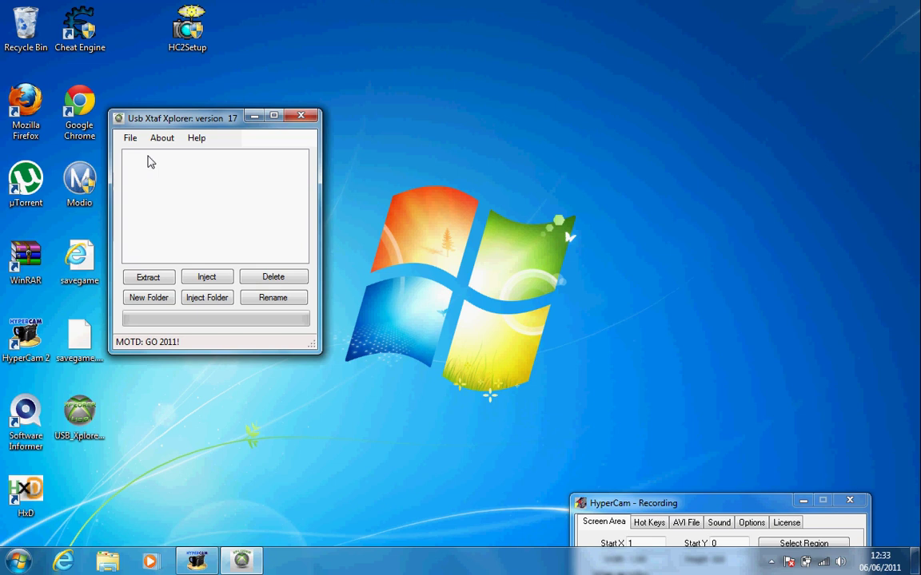
# Try extracting a file in the Xtaf explorer, close it, and launch Modio
pyautogui.click(148, 279)
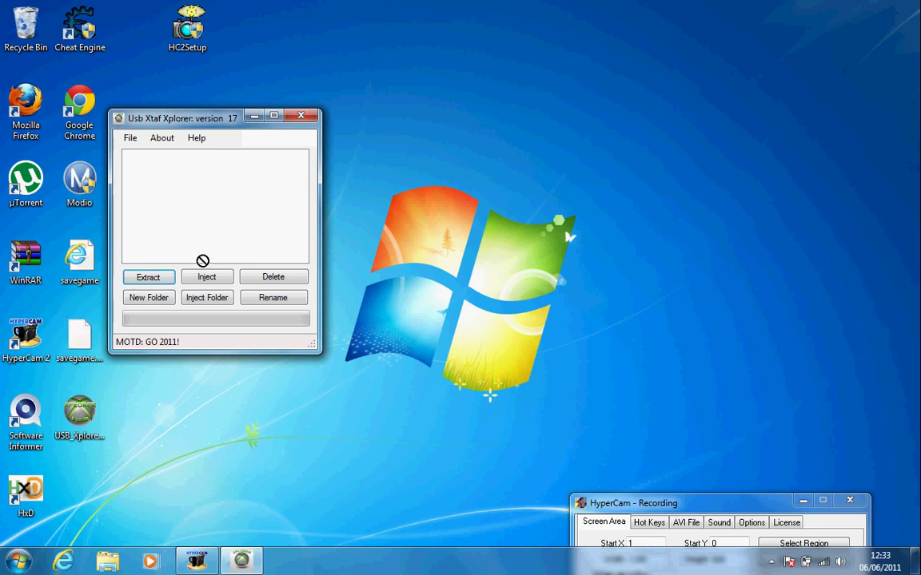
pyautogui.hotkey('alt', 'F4')
pyautogui.doubleClick(88, 180)
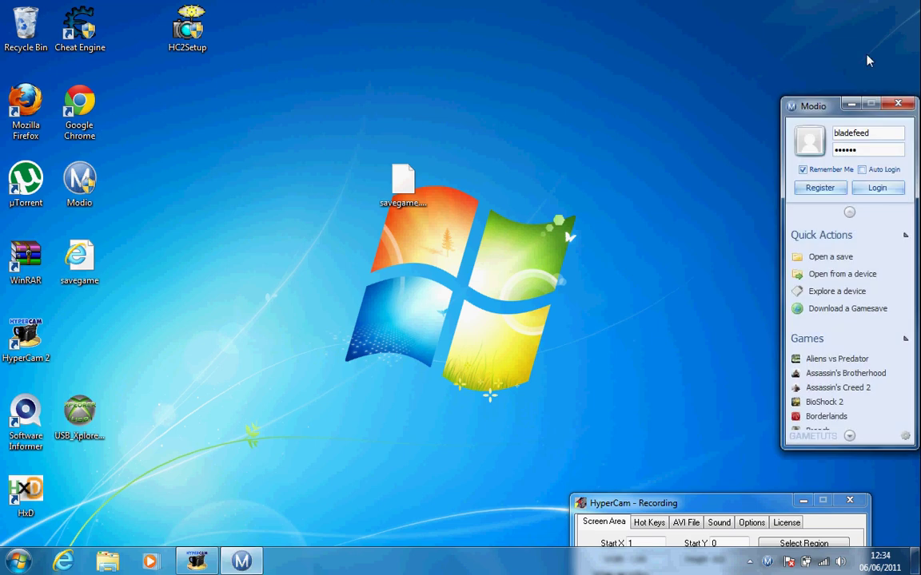
# Arrange the Modio window and load savegame.svg1 from the Desktop as a WaW save
pyautogui.moveTo(854, 106); pyautogui.dragTo(708, 79)
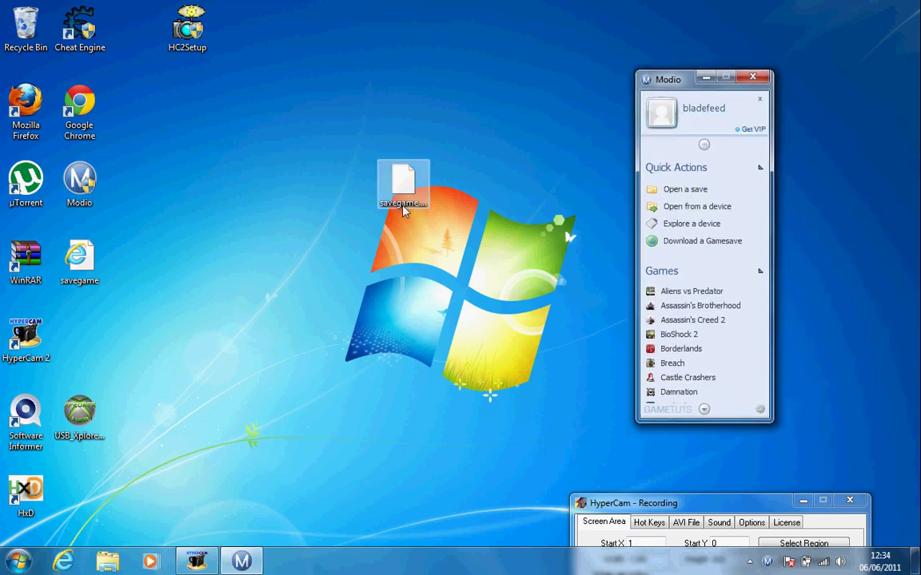
pyautogui.moveTo(403, 182); pyautogui.dragTo(403, 107)
pyautogui.click(674, 189)
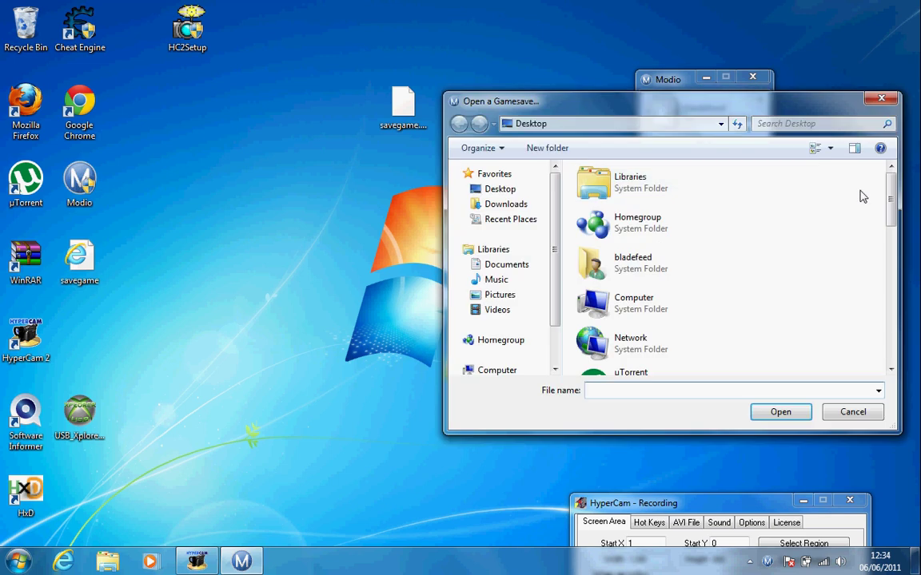
pyautogui.scroll(-3, 861, 240)
pyautogui.scroll(-3, 871, 288)
pyautogui.scroll(-2, 877, 335)
pyautogui.click(639, 314)
pyautogui.click(402, 107)
pyautogui.click(640, 314)
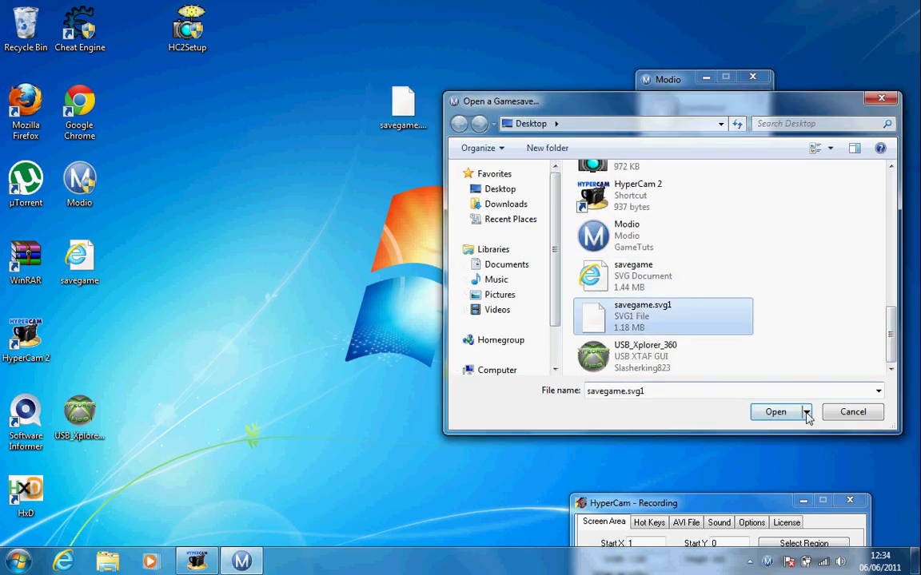
pyautogui.click(774, 412)
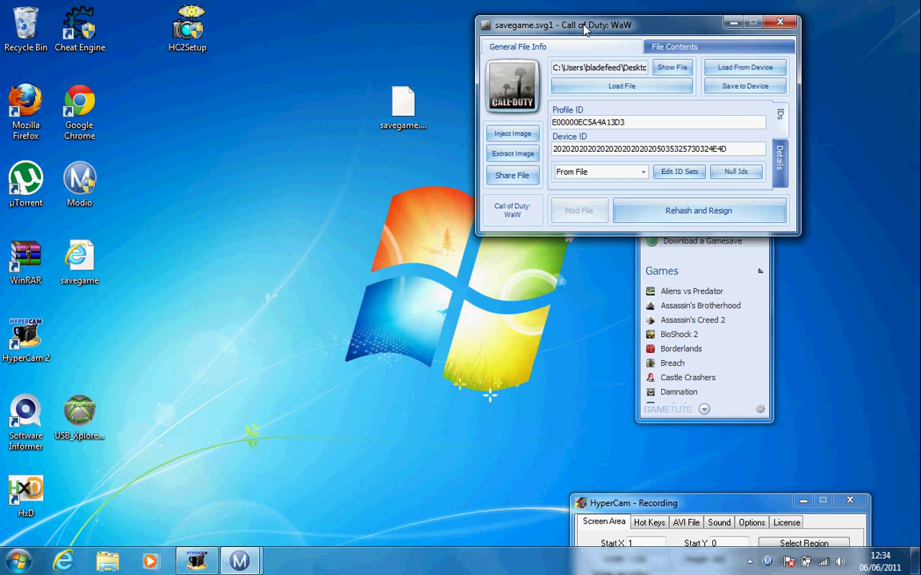
# Move the svg1 editor aside and open savegame.svg in a second editor window
pyautogui.moveTo(529, 24); pyautogui.dragTo(382, 39)
pyautogui.moveTo(631, 503); pyautogui.dragTo(572, 289)
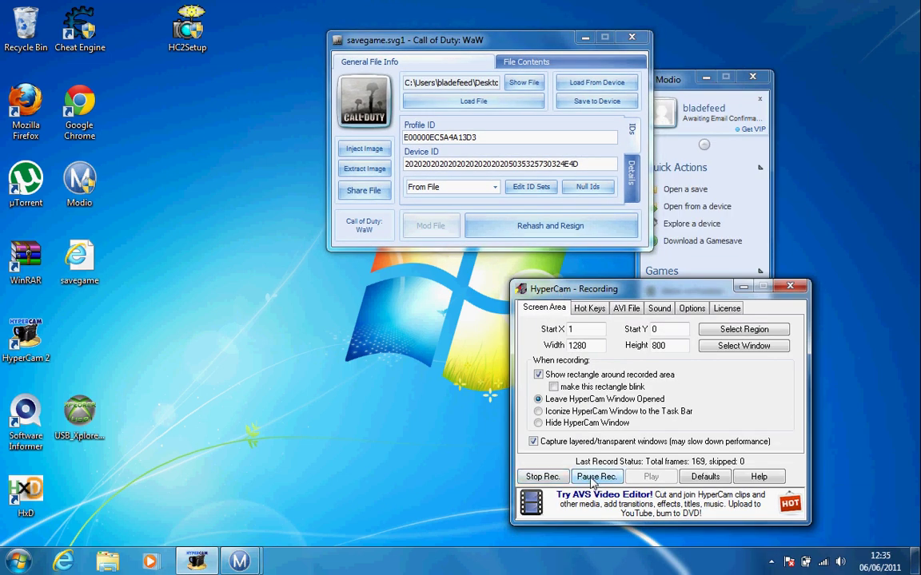
pyautogui.moveTo(478, 39); pyautogui.dragTo(244, 45)
pyautogui.click(672, 194)
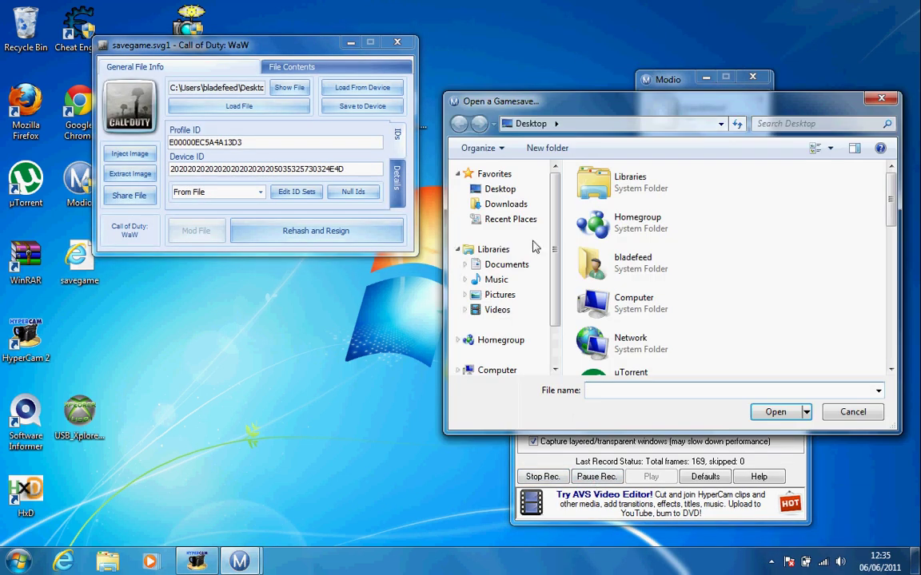
pyautogui.scroll(-5, 719, 240)
pyautogui.scroll(-5, 719, 239)
pyautogui.click(665, 296)
pyautogui.doubleClick(665, 298)
# Copy savegame.svg1's Profile ID and paste it over savegame.svg's Profile ID
pyautogui.moveTo(642, 140); pyautogui.dragTo(582, 140)
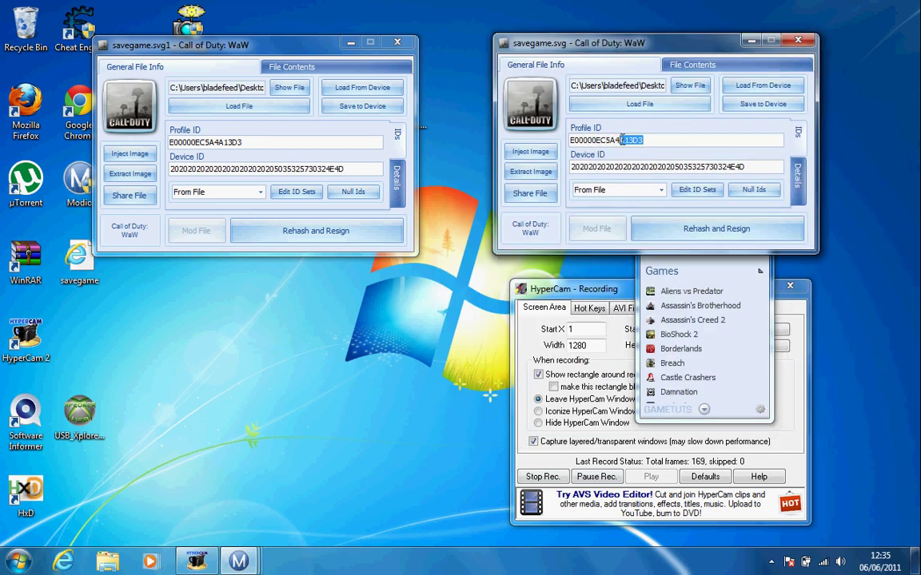
pyautogui.moveTo(260, 142); pyautogui.dragTo(170, 142)
pyautogui.rightClick(171, 142)
pyautogui.click(200, 174)
pyautogui.rightClick(541, 141)
pyautogui.click(571, 182)
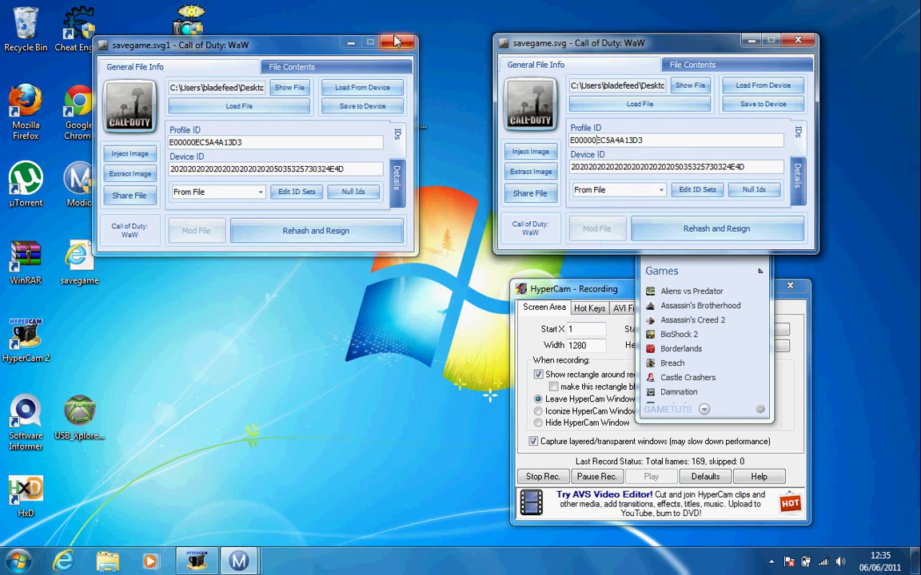
# Minimize both the savegame.svg1 and savegame.svg editor windows
pyautogui.click(357, 38)
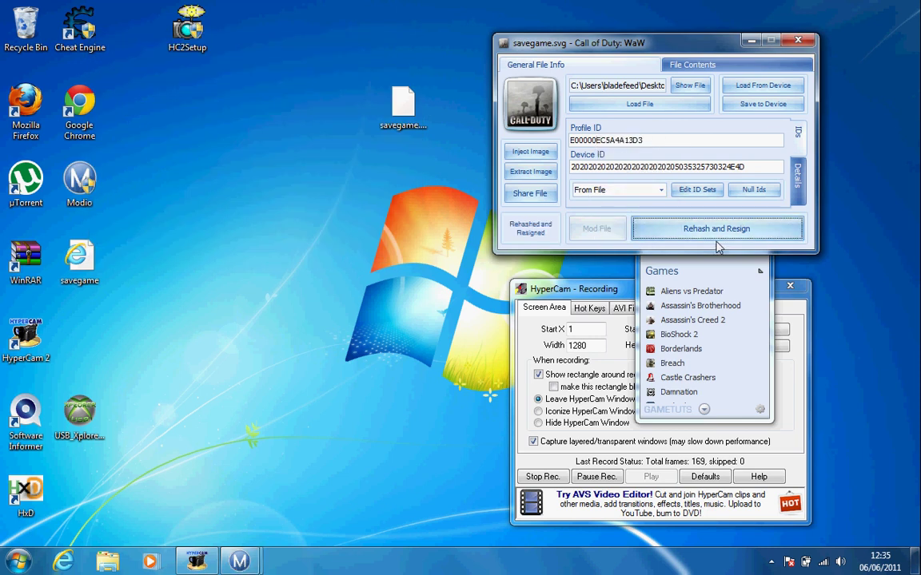
pyautogui.moveTo(572, 42); pyautogui.dragTo(587, 30)
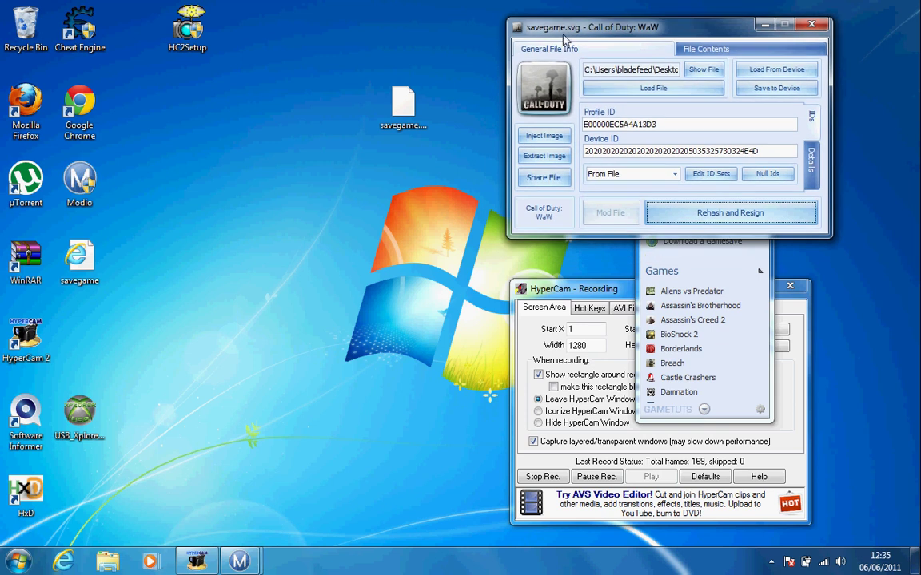
pyautogui.click(764, 25)
# Close Modio and relaunch USB Xplorer 360, allowing it to run and dismissing the version prompt
pyautogui.click(707, 78)
pyautogui.doubleClick(100, 423)
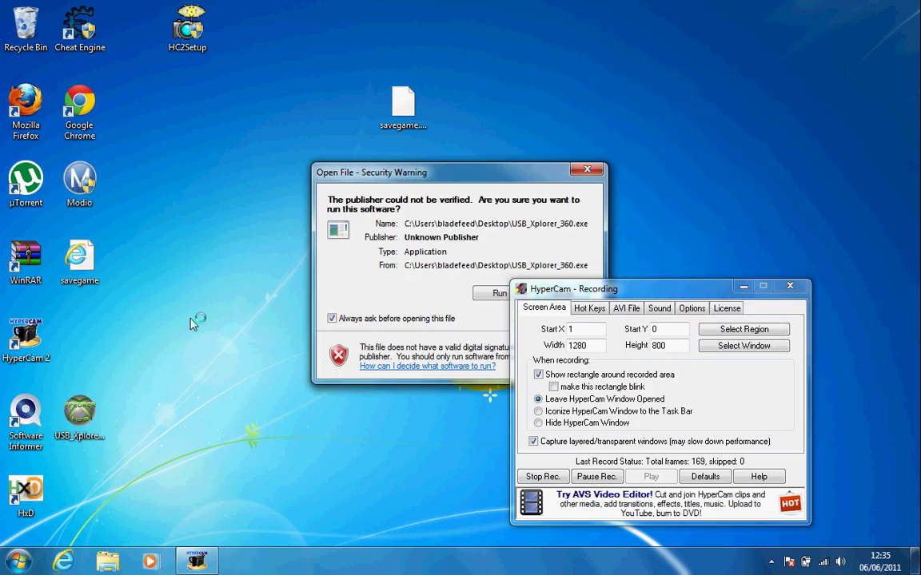
pyautogui.click(481, 296)
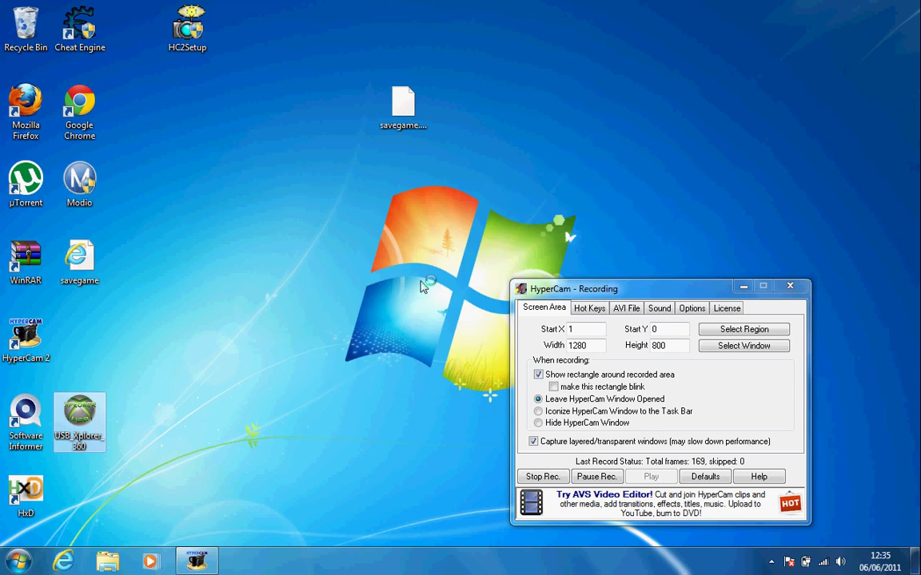
pyautogui.click(441, 326)
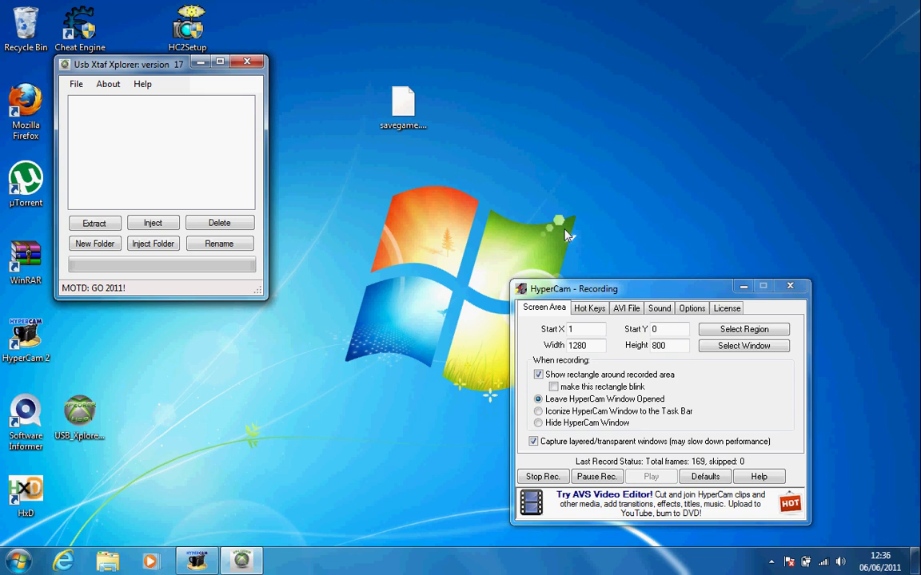
# Close the Xtaf explorer and move the HyperCam recording window up and left
pyautogui.click(247, 62)
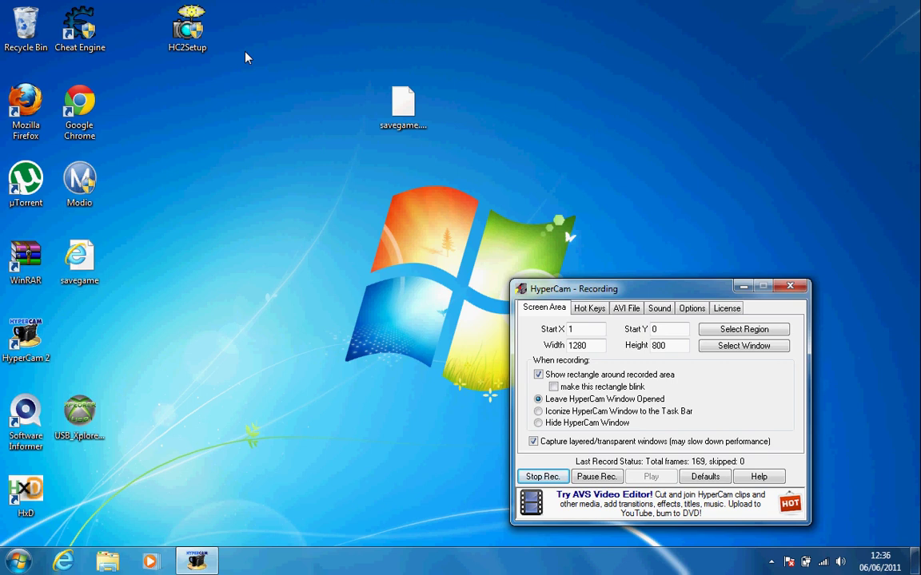
pyautogui.moveTo(575, 288); pyautogui.dragTo(532, 169)
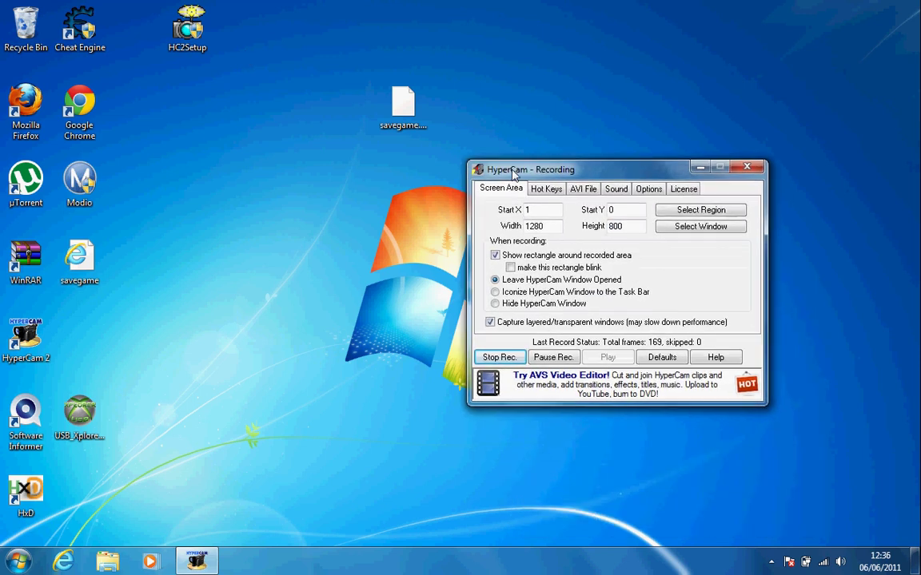